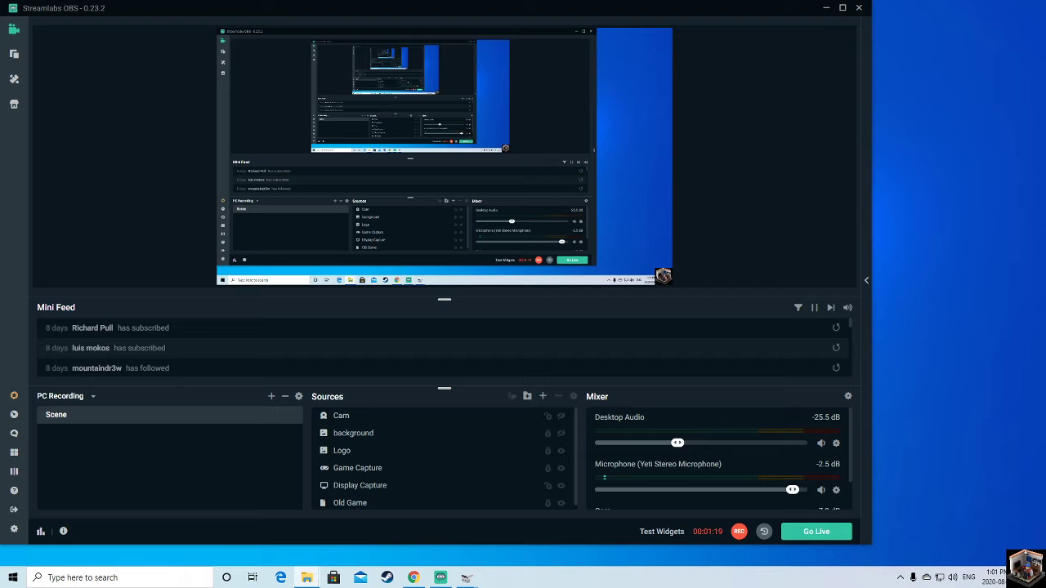
Arrange the C: Properties dialog at the top right, directly above the D: Properties dialog.
drag(70, 297, 839, 286)
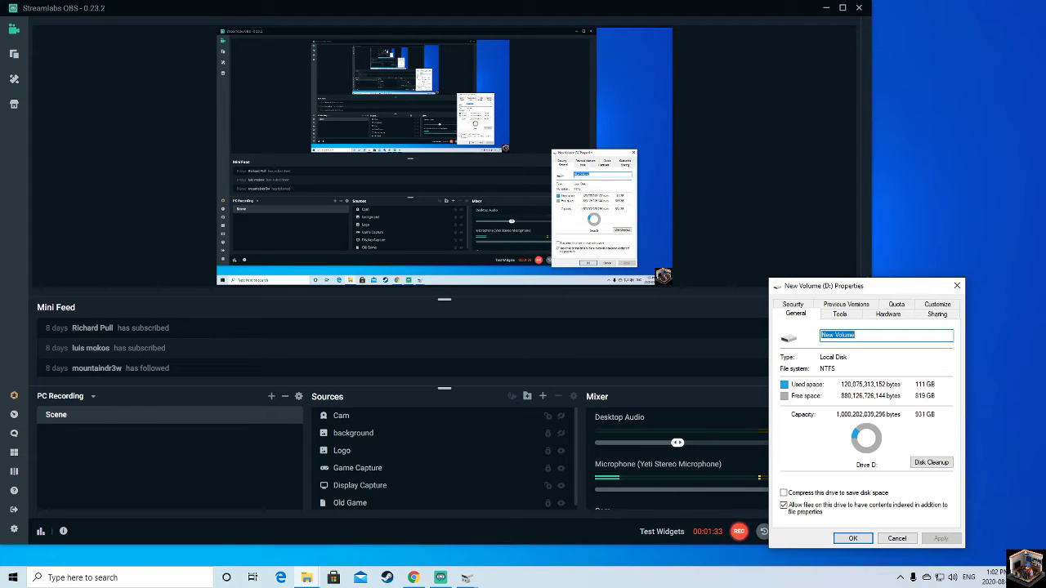
key(alt+Tab)
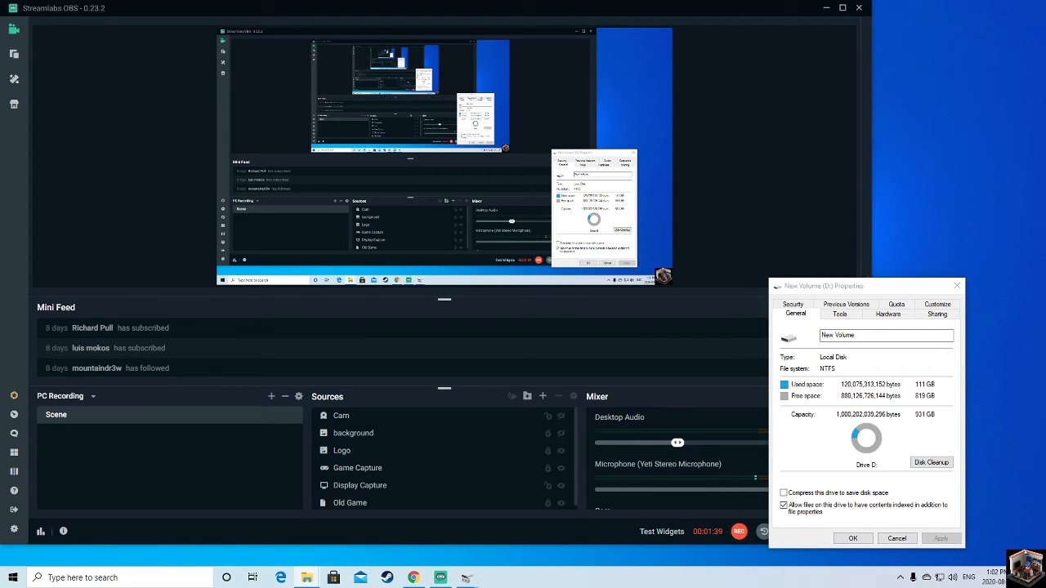
mouse_move(0, 278)
mouse_down()
mouse_move(208, 280)
mouse_move(924, 9)
mouse_move(946, 12)
mouse_up()
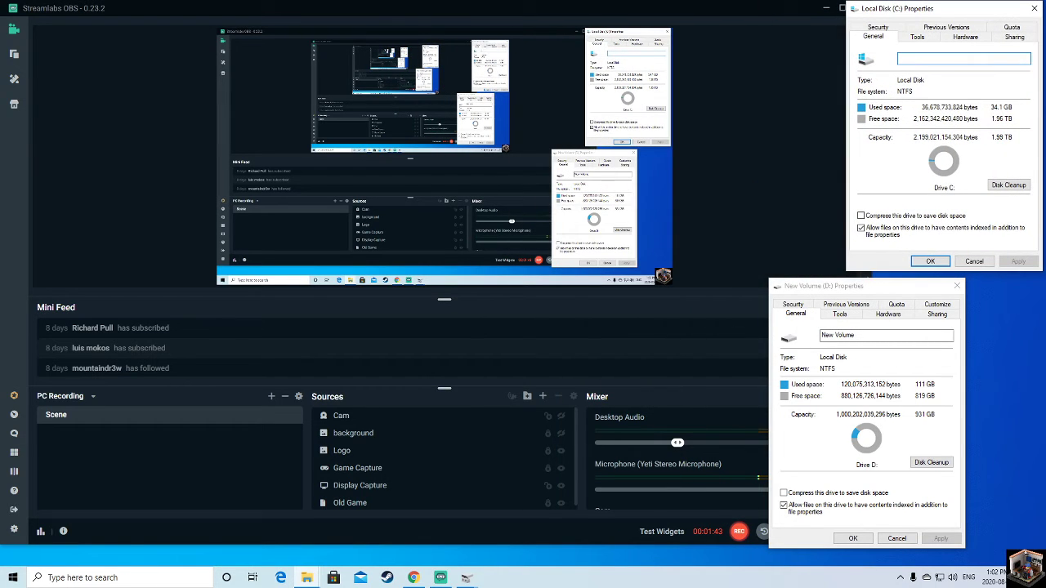
drag(875, 294, 953, 291)
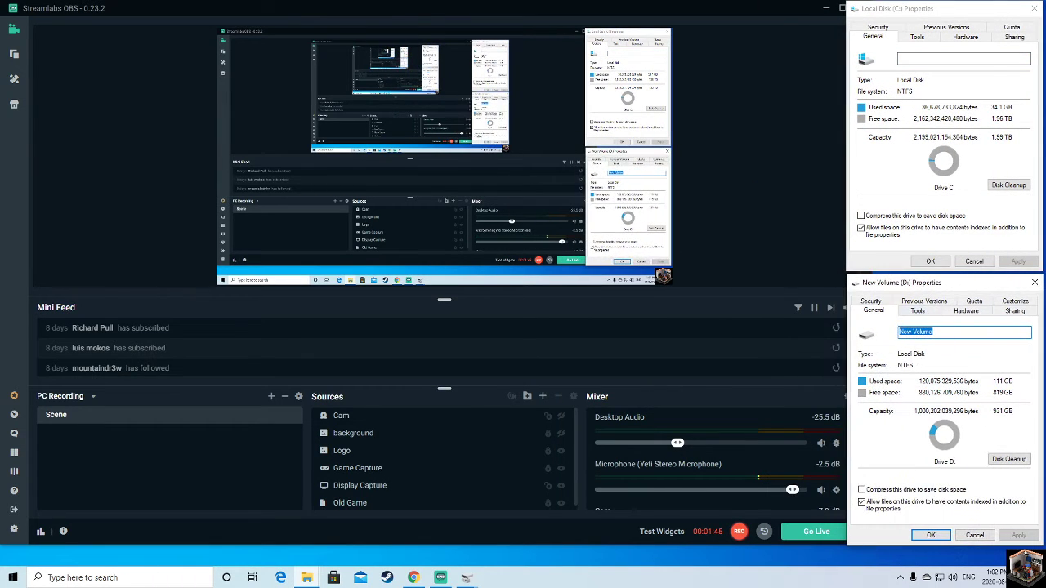